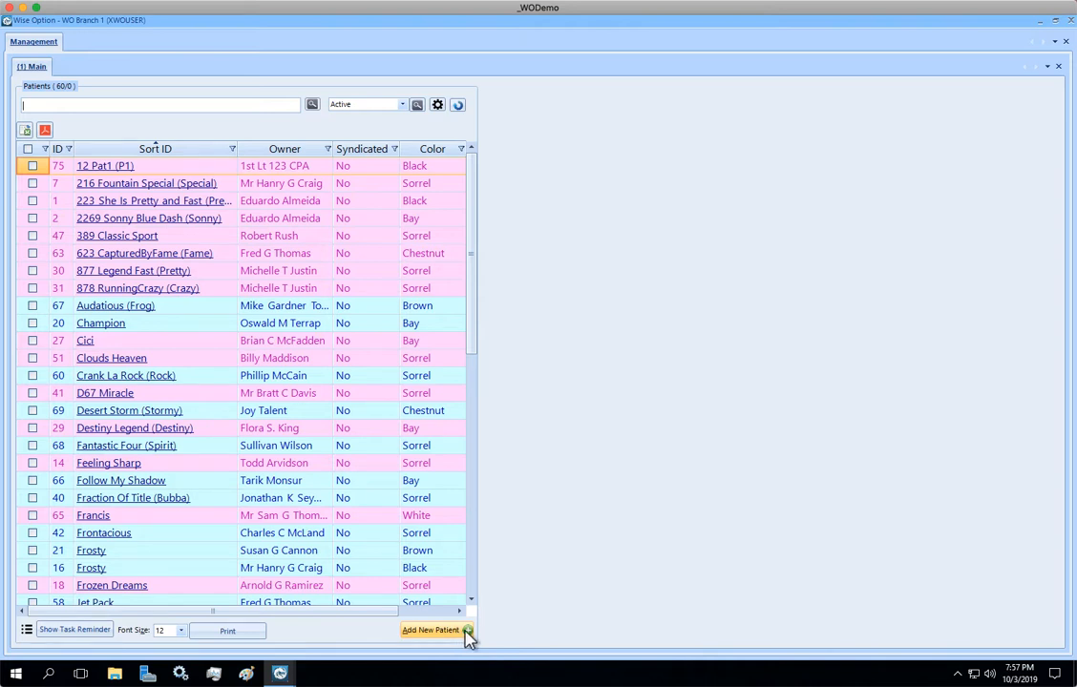
left_click(466, 632)
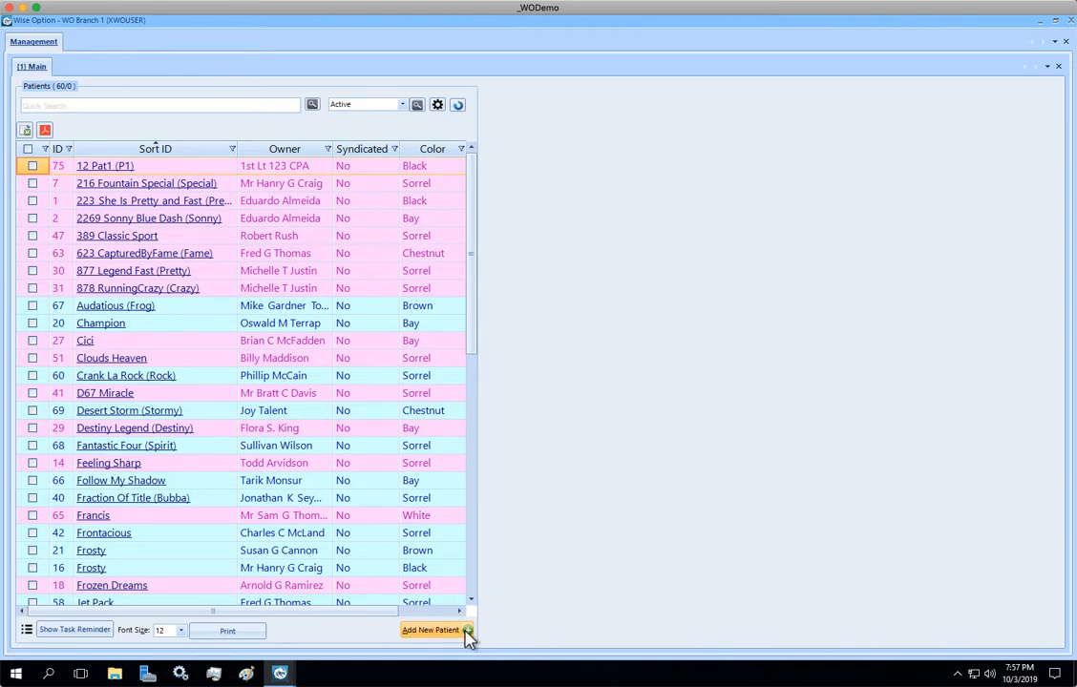
left_click(467, 634)
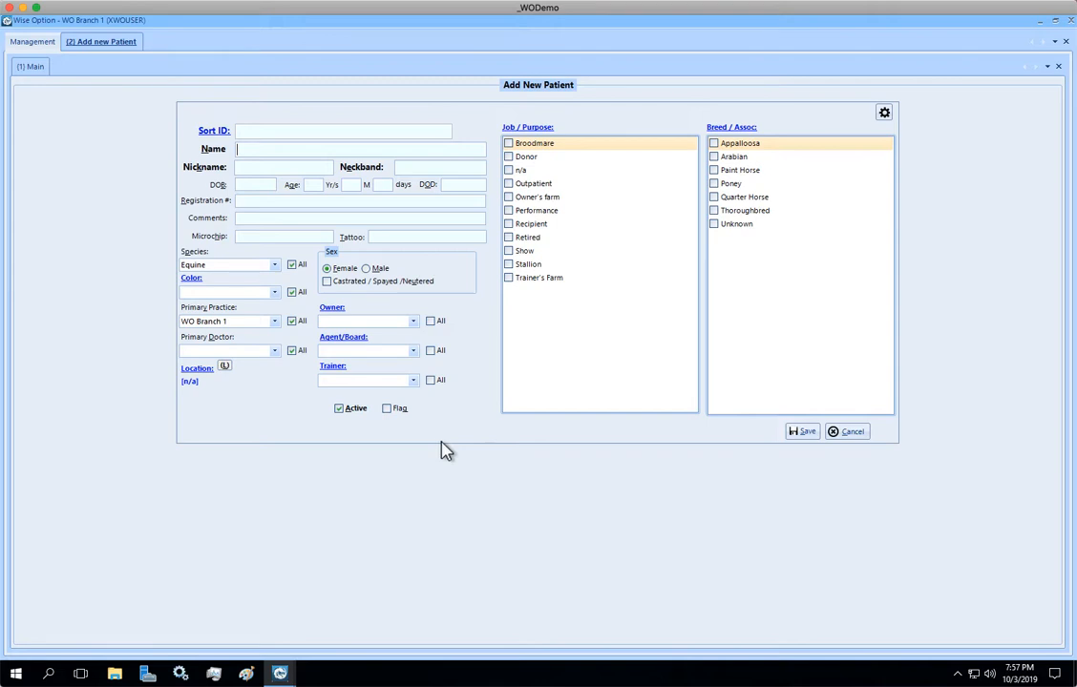
left_click(1070, 20)
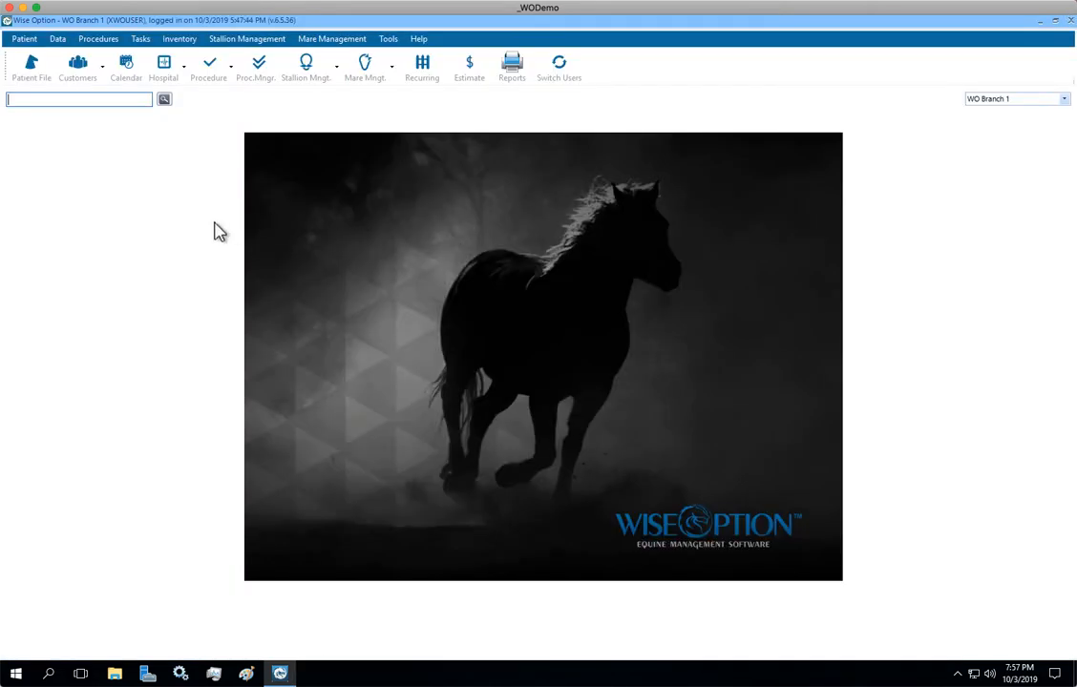
Open the record of the customer listed directly below Lutan Farm and start adding a new patient from it
left_click(98, 73)
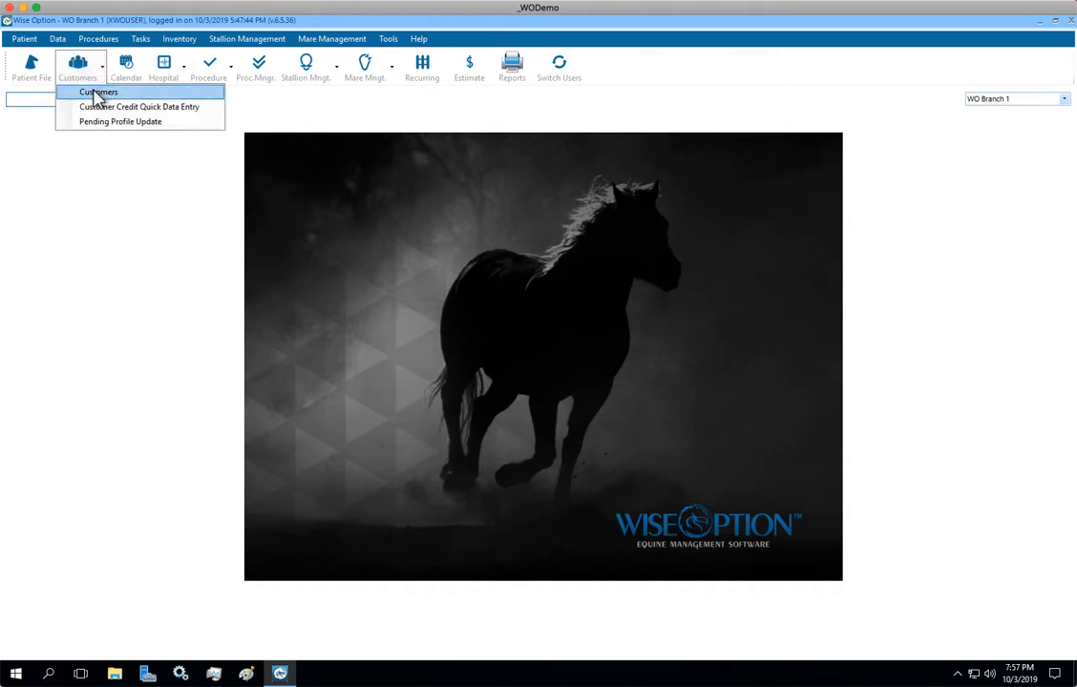
left_click(96, 93)
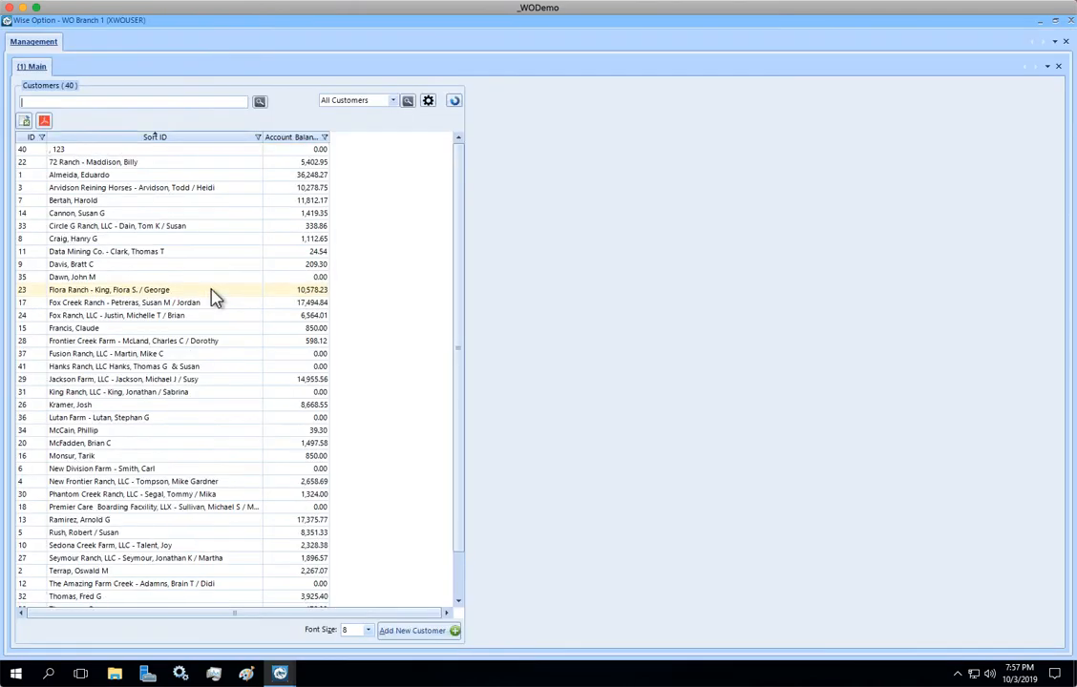
double_click(93, 435)
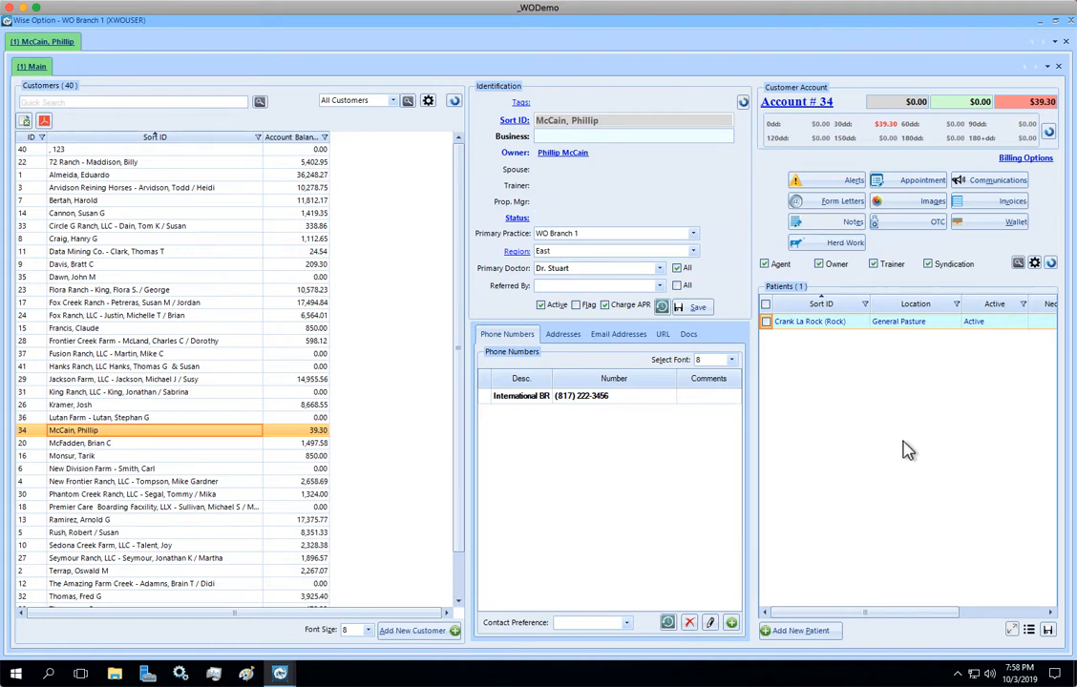
left_click(800, 630)
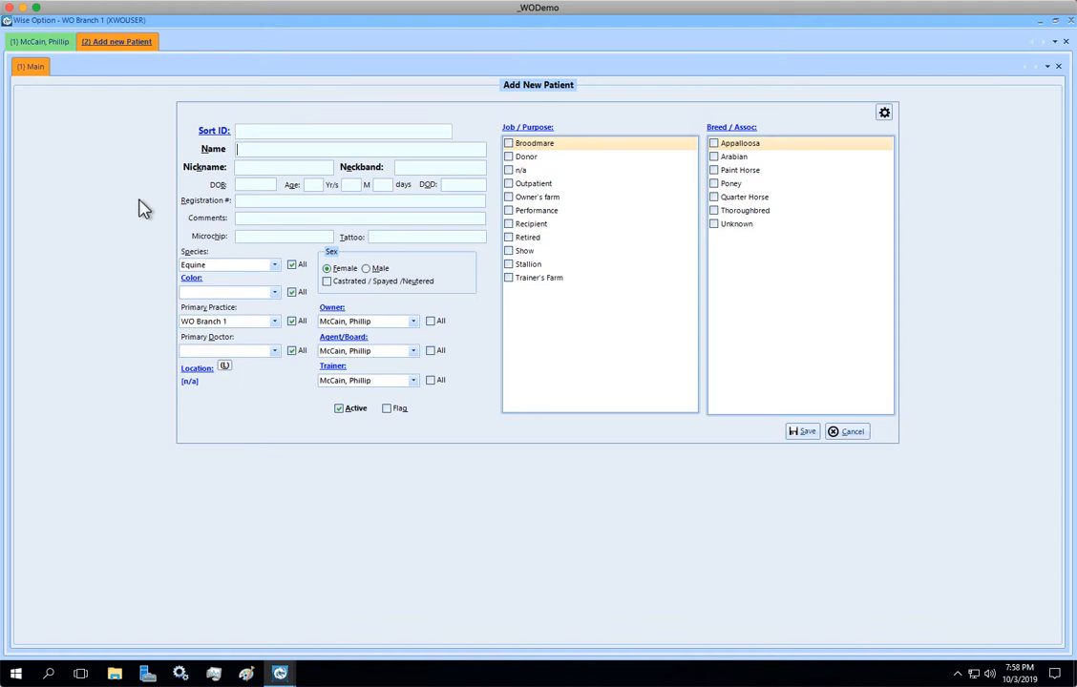
Name the new patient Desire for Glory, with the nickname DeeDee and neckband O78
type("Desire for Glory")
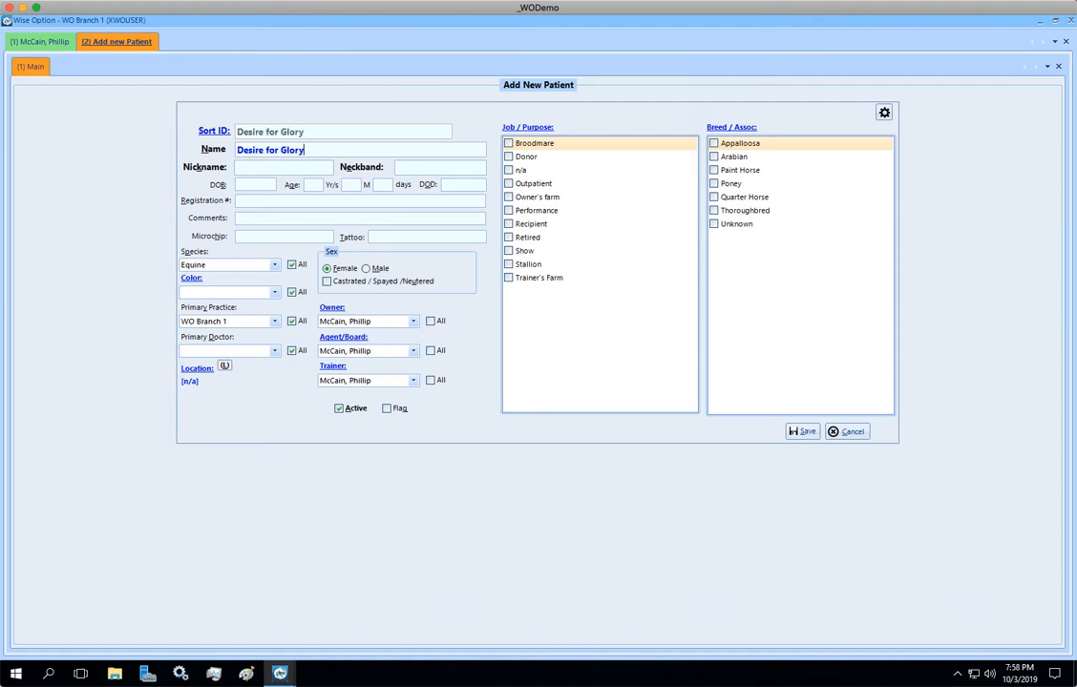
key("Tab")
type("G")
key("BackSpace")
type("DeeDee")
key("Tab")
type("O7")
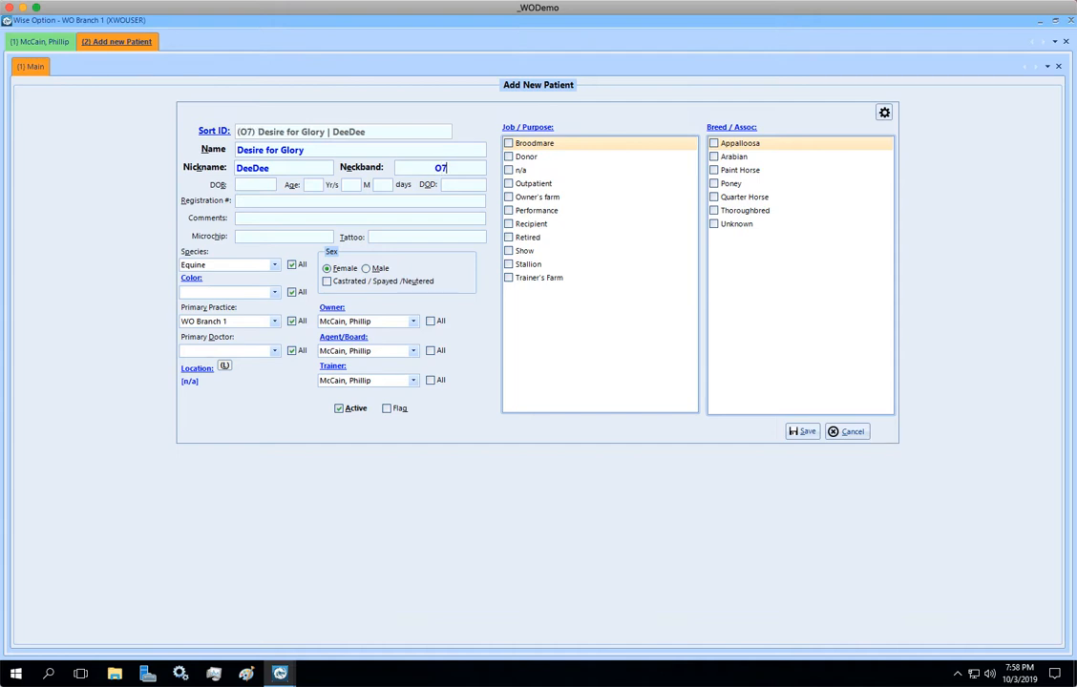
type("8")
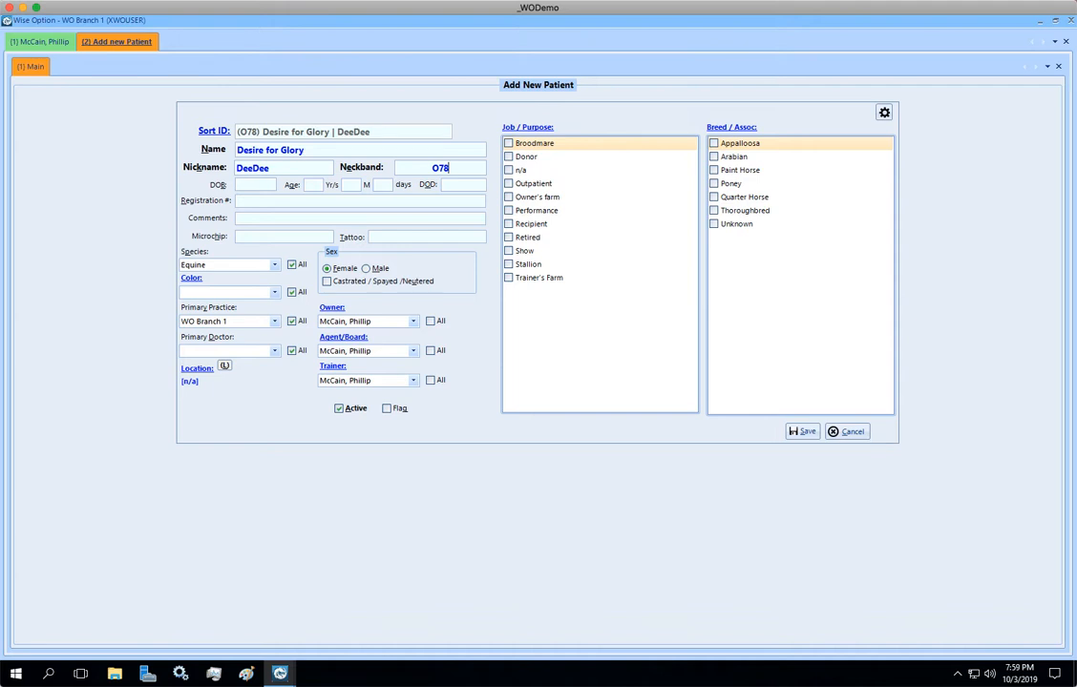
Set the patient's age to 8 years and the color to Bay
left_click(256, 185)
type("8")
key("Tab")
left_click(237, 237)
key("Tab")
key("Tab")
type("bay")
key("Tab")
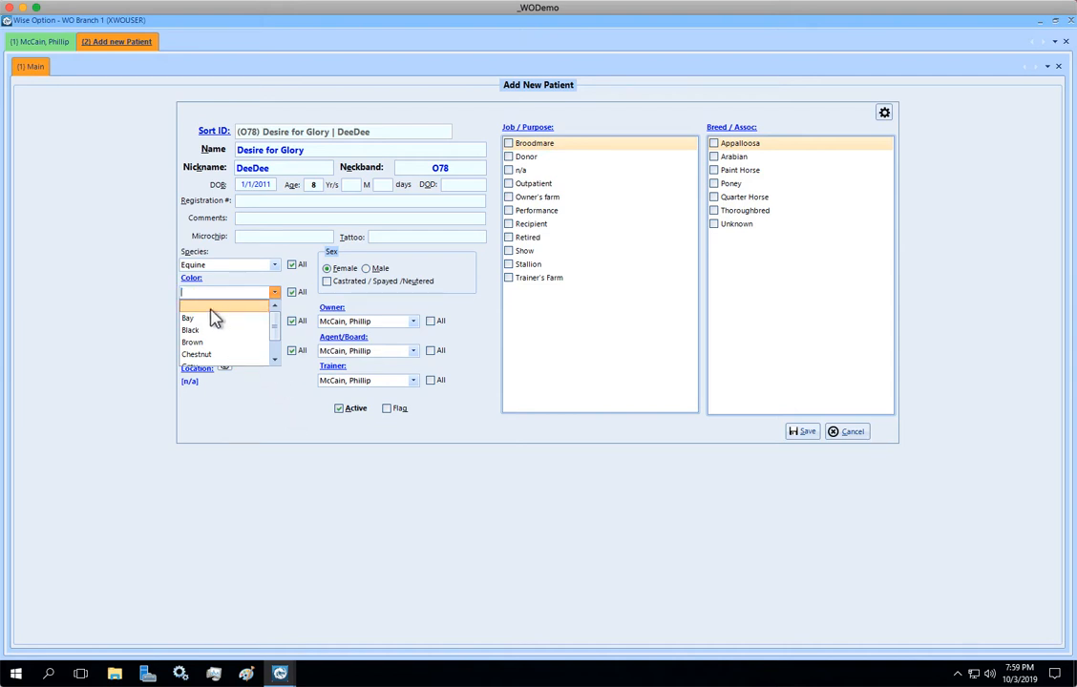
left_click(188, 319)
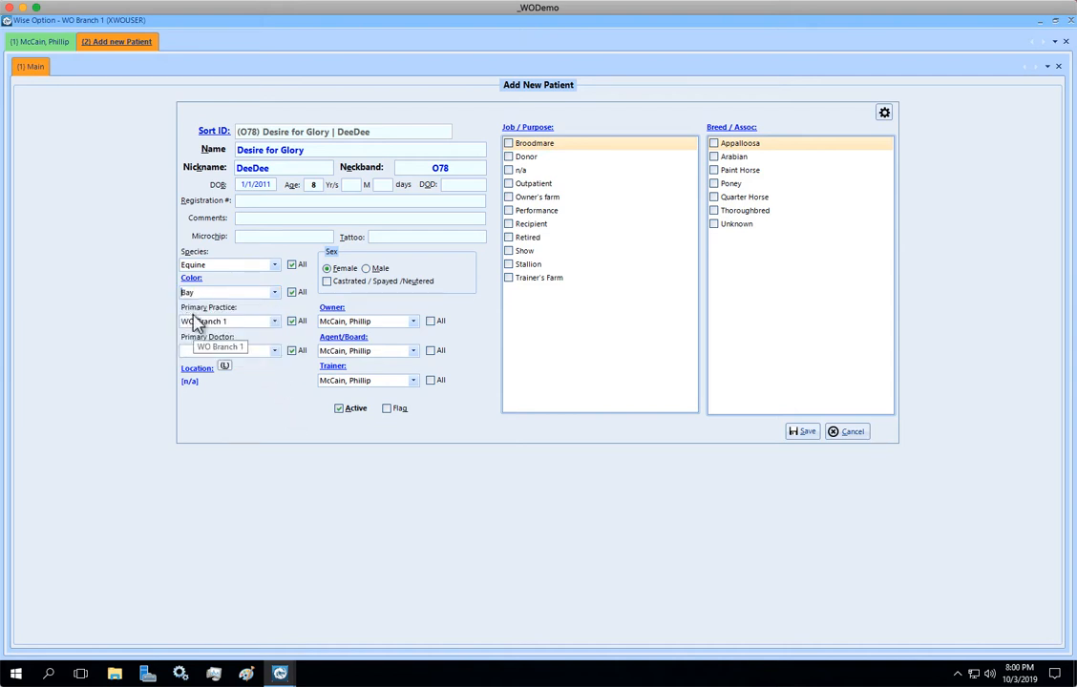
Examine the editable patient color list and the selectable patient locations, closing both without changes
left_click(192, 280)
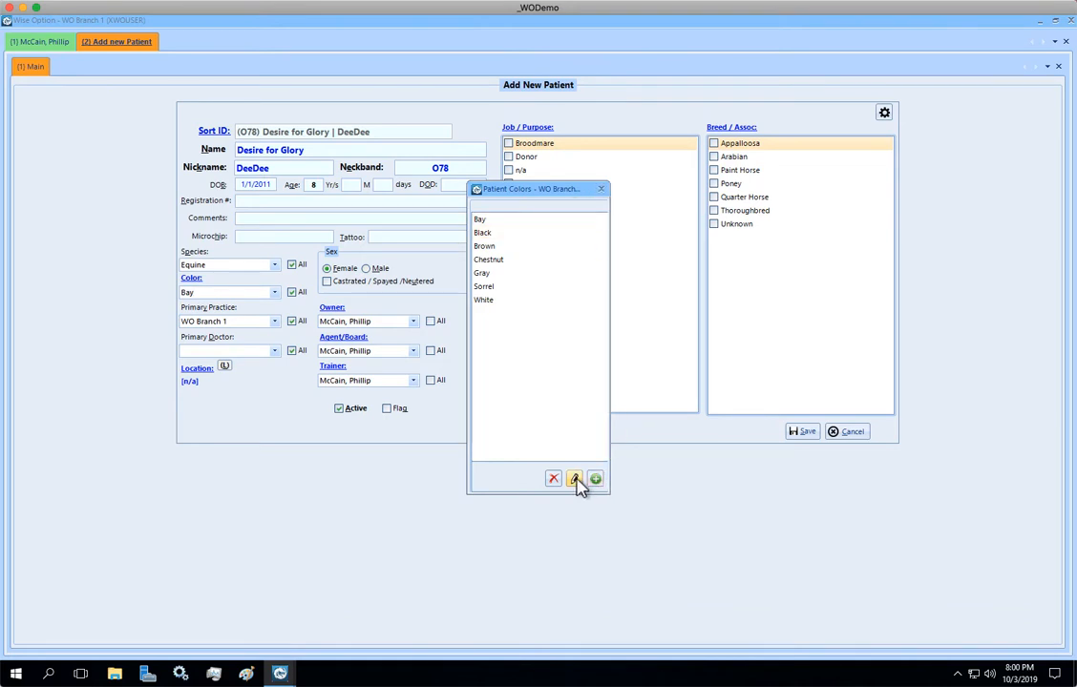
left_click(601, 190)
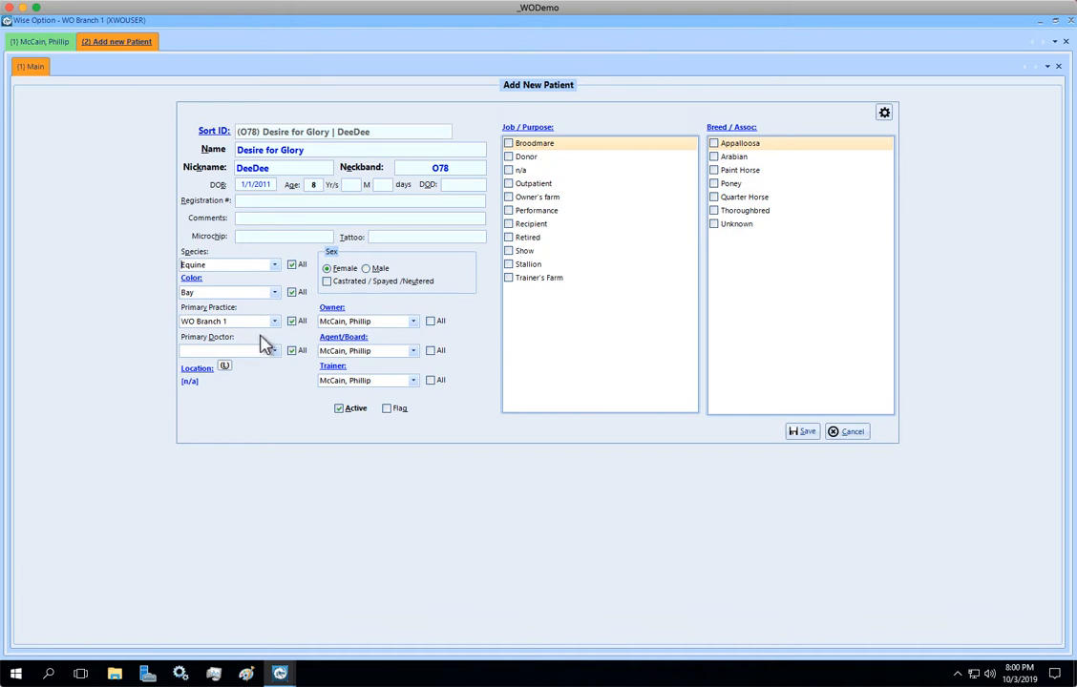
left_click(202, 372)
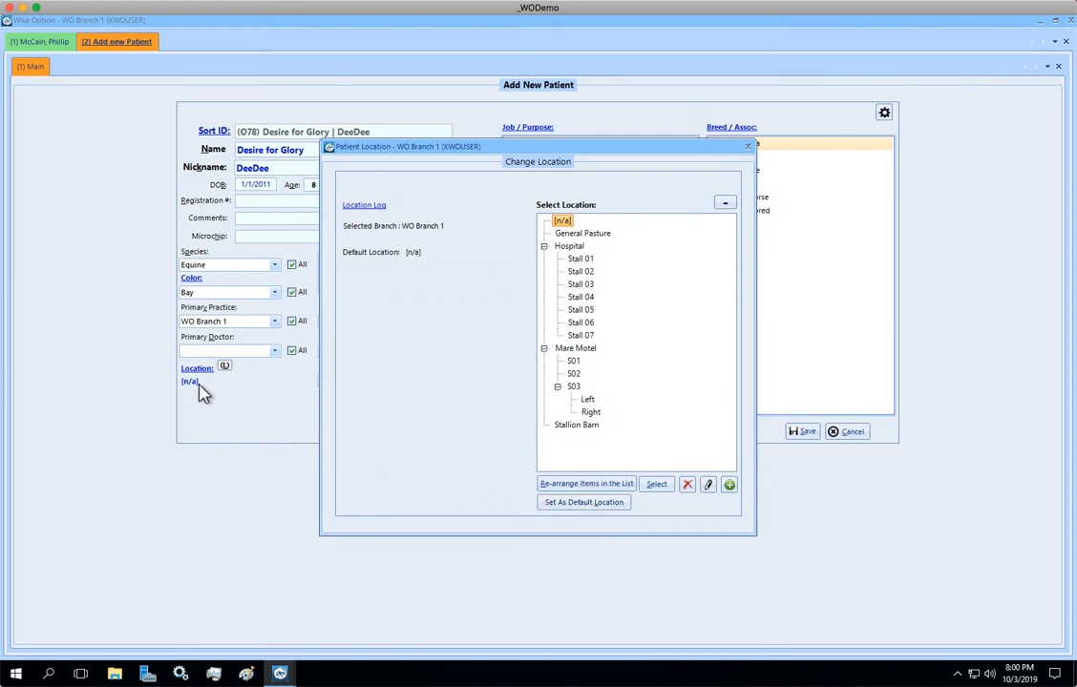
left_click(747, 149)
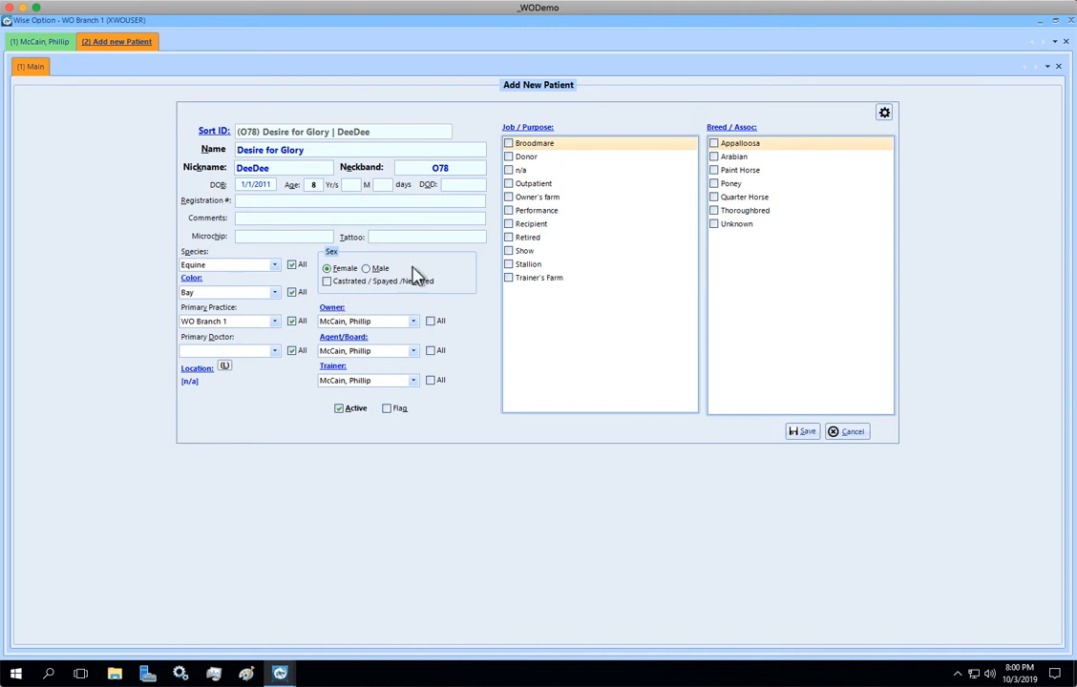
Assign the patient the Donor job/purpose and the Quarter Horse breed
left_click(510, 157)
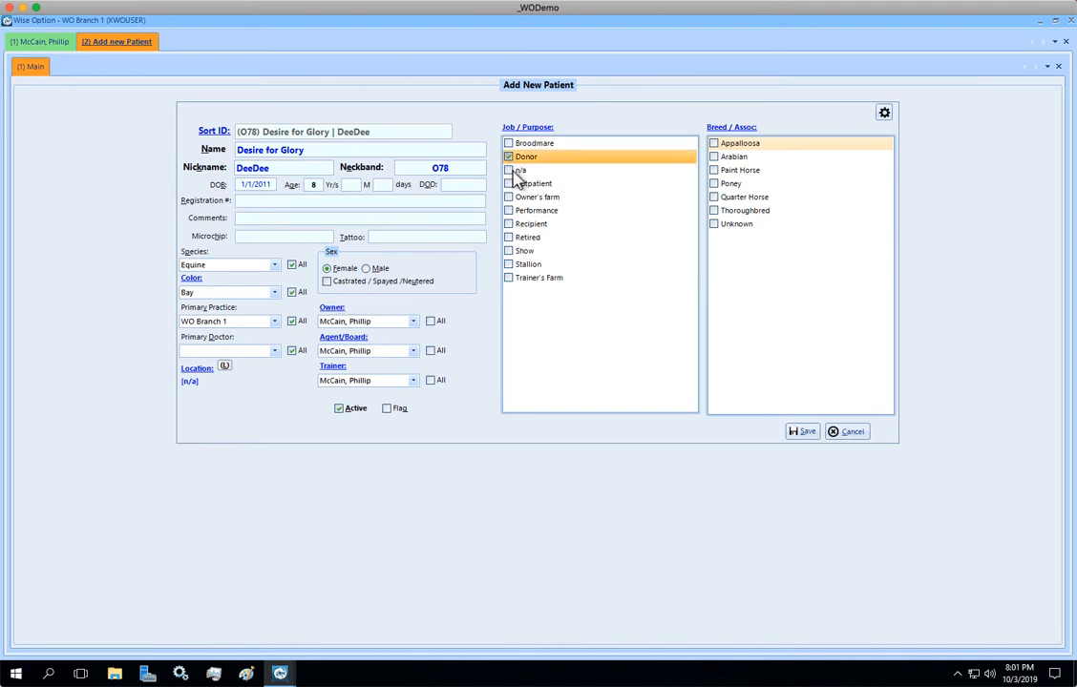
left_click(714, 198)
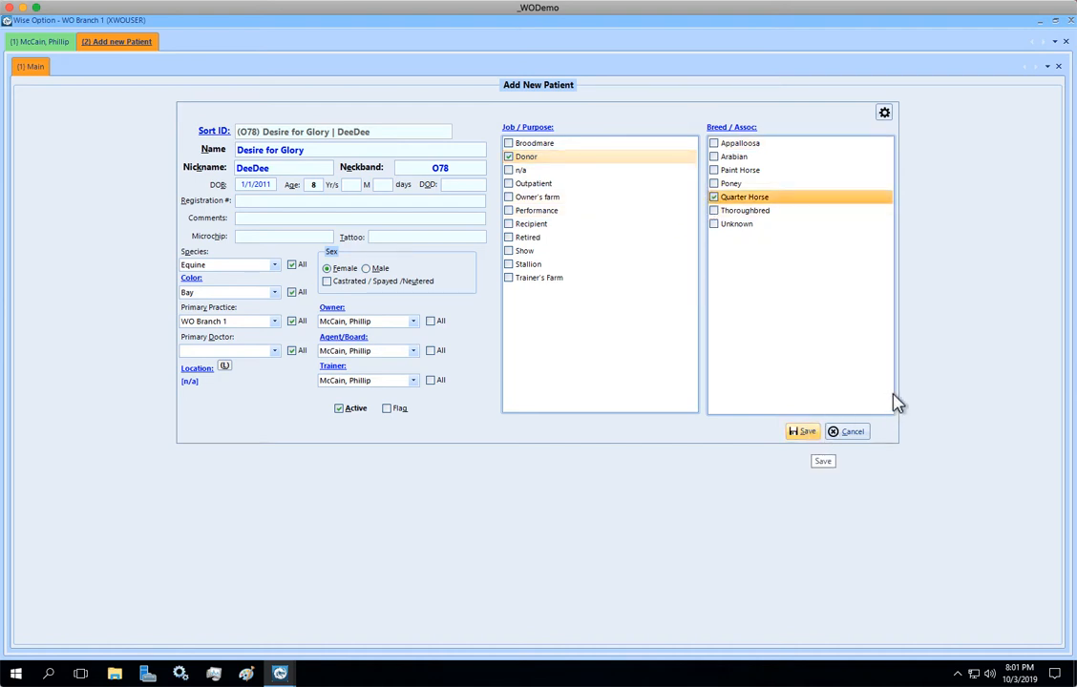
Review the patient reminder settings without changing them and save the new patient
left_click(884, 114)
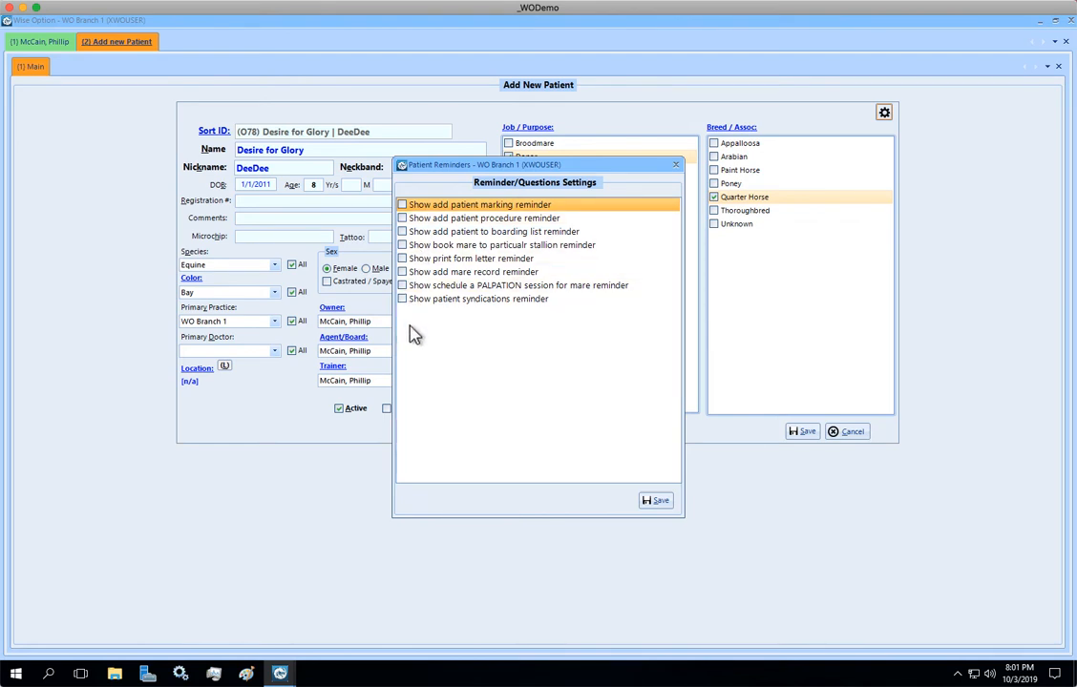
left_click(675, 166)
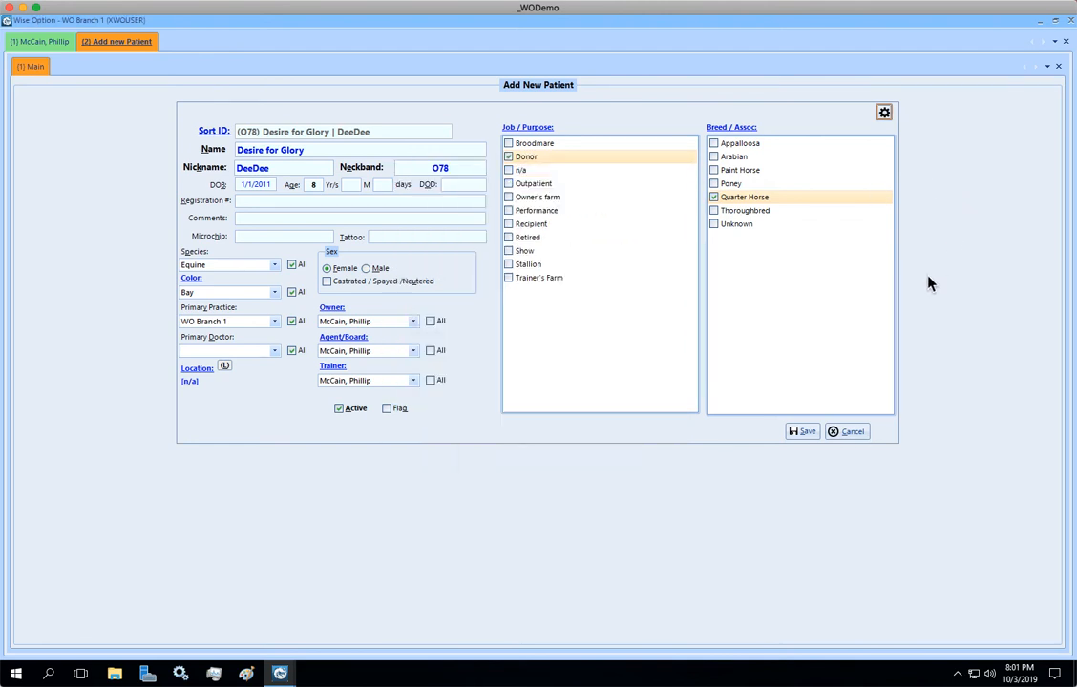
left_click(805, 432)
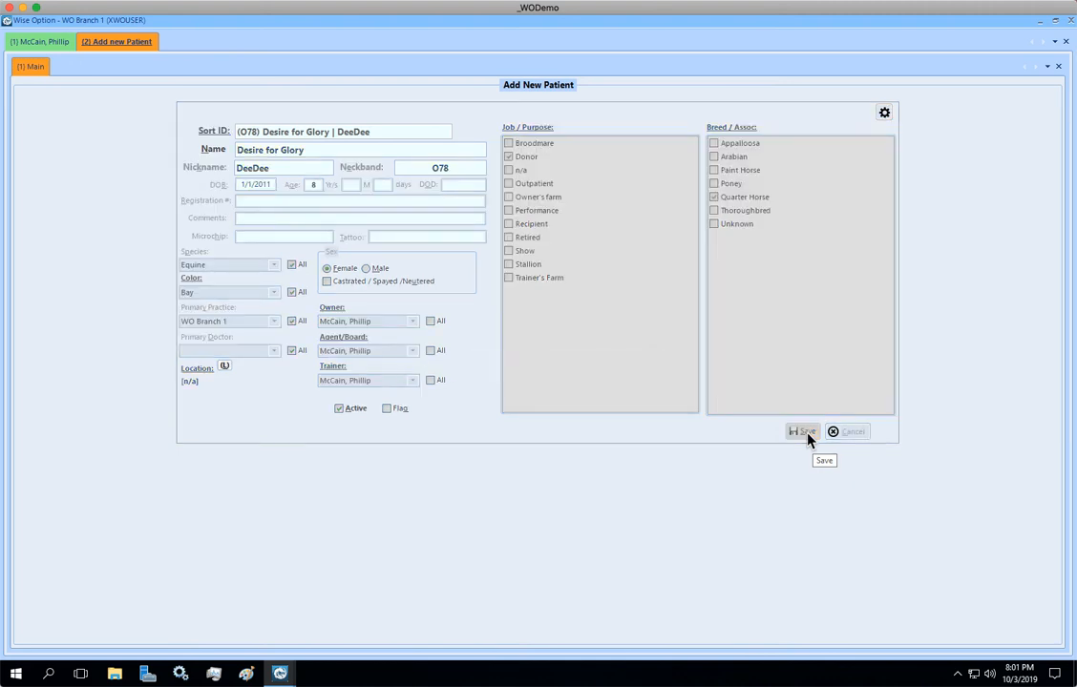